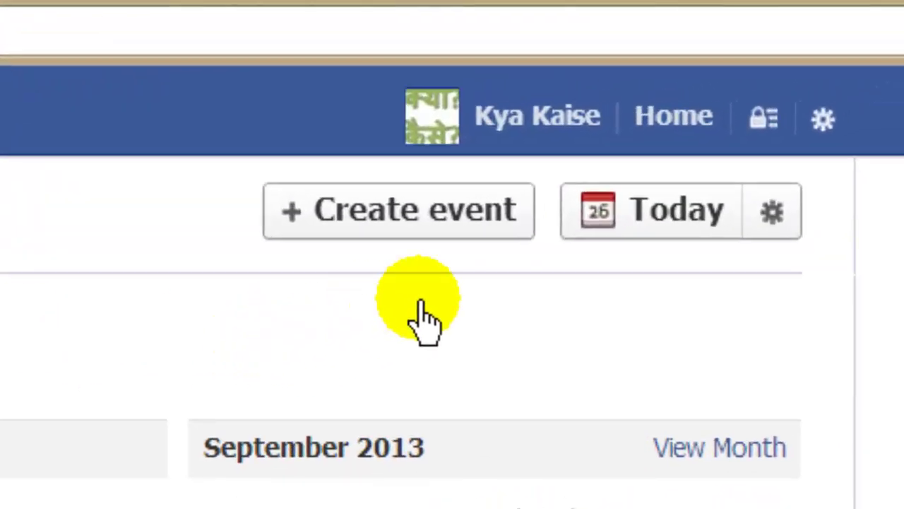
# - Start a new event and name it "Diwali Dinner"
pyautogui.click(517, 228)
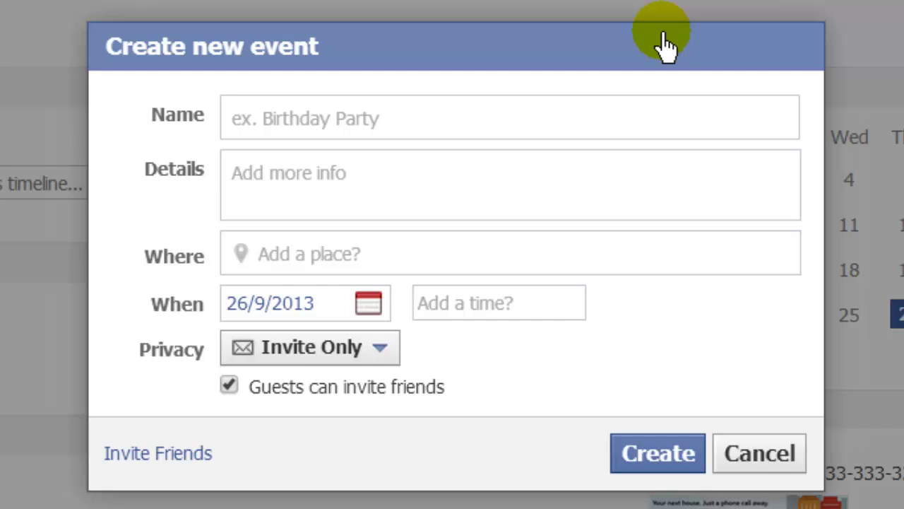
pyautogui.write('Diwali')
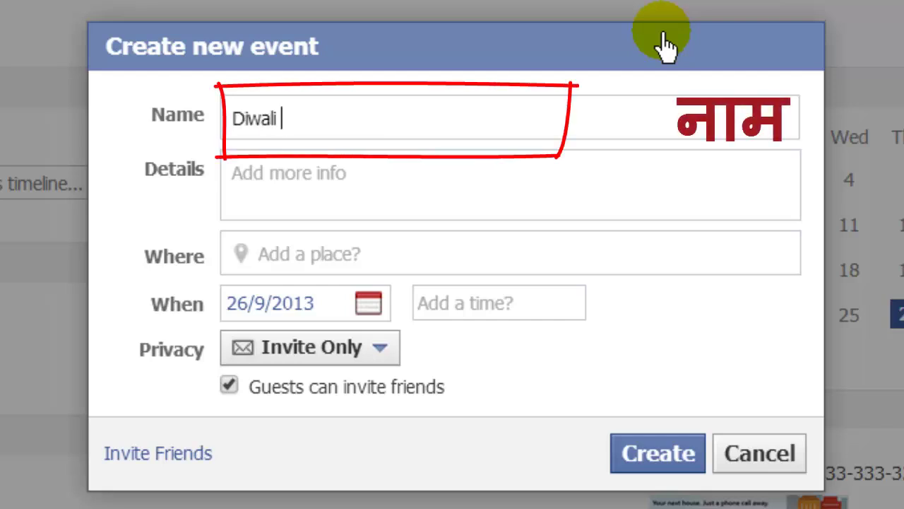
pyautogui.write(' Dinner')
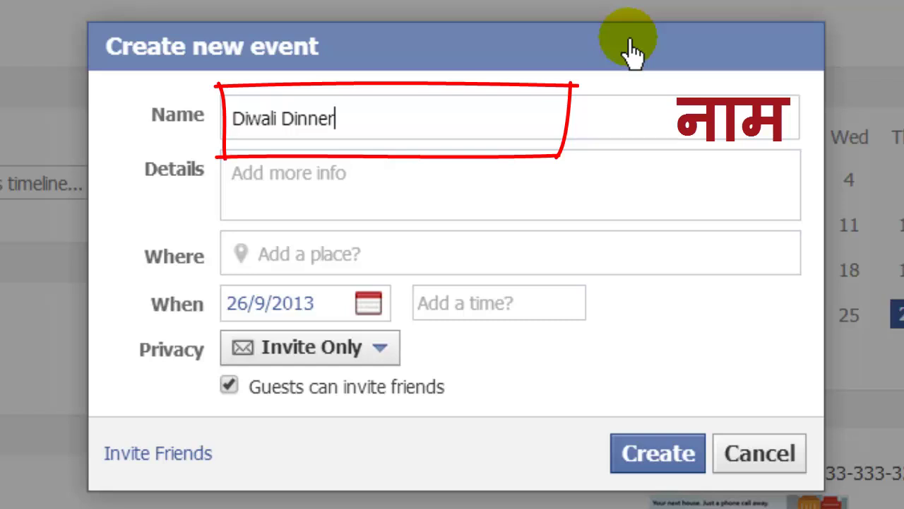
# - Enter "Please join us for a Diwali Dinner with your family" as the event details
pyautogui.click(495, 191)
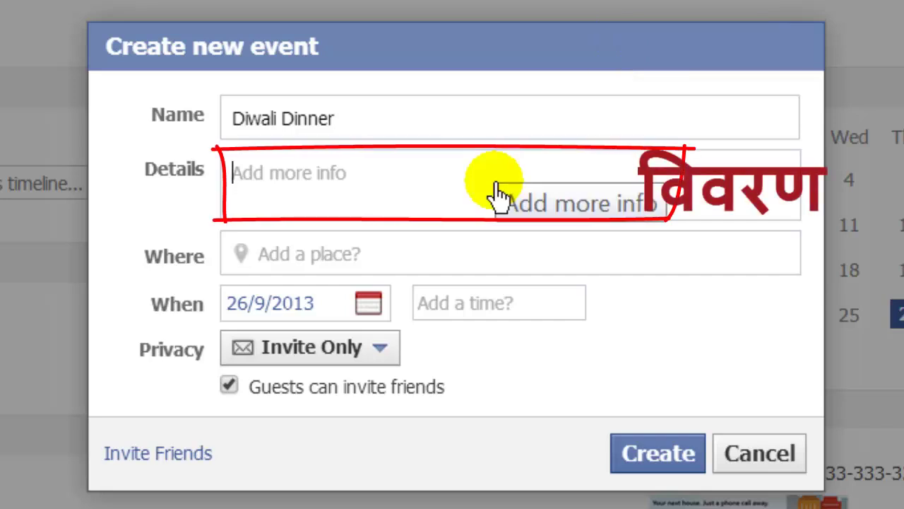
pyautogui.write('Please join ')
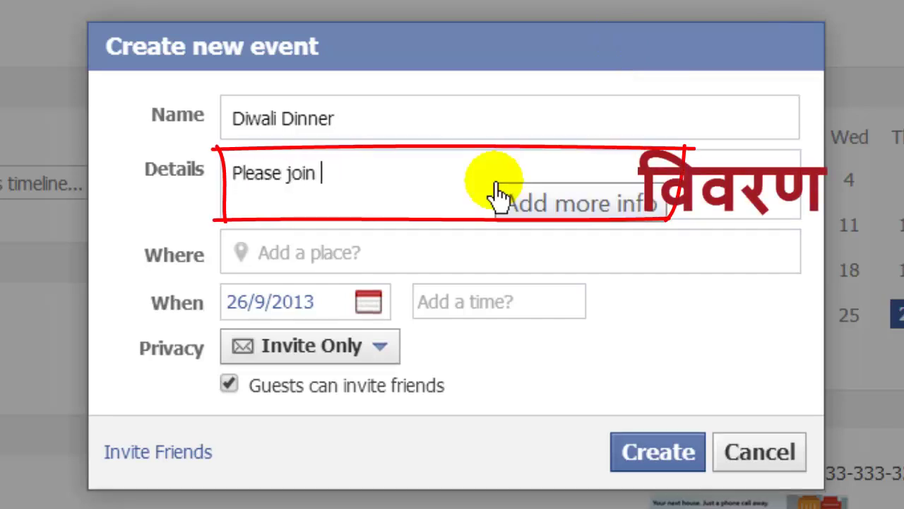
pyautogui.write('us for ')
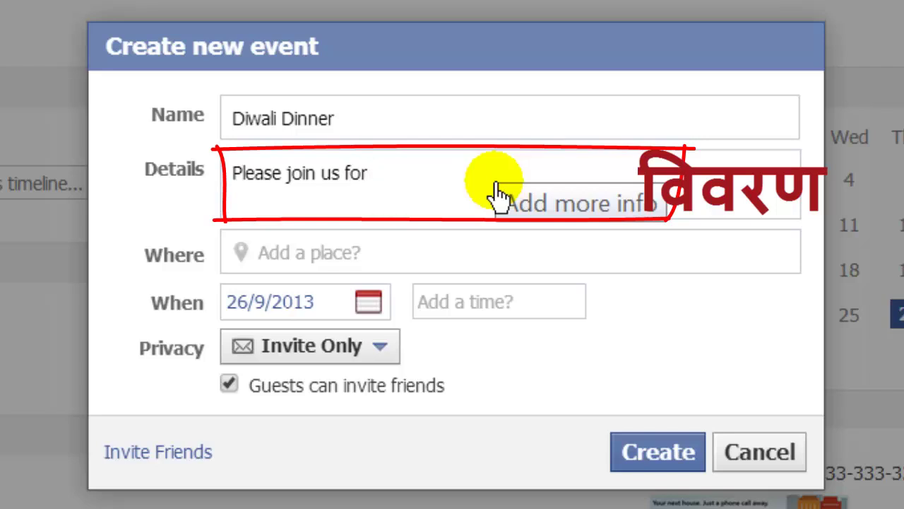
pyautogui.write('a Diwal')
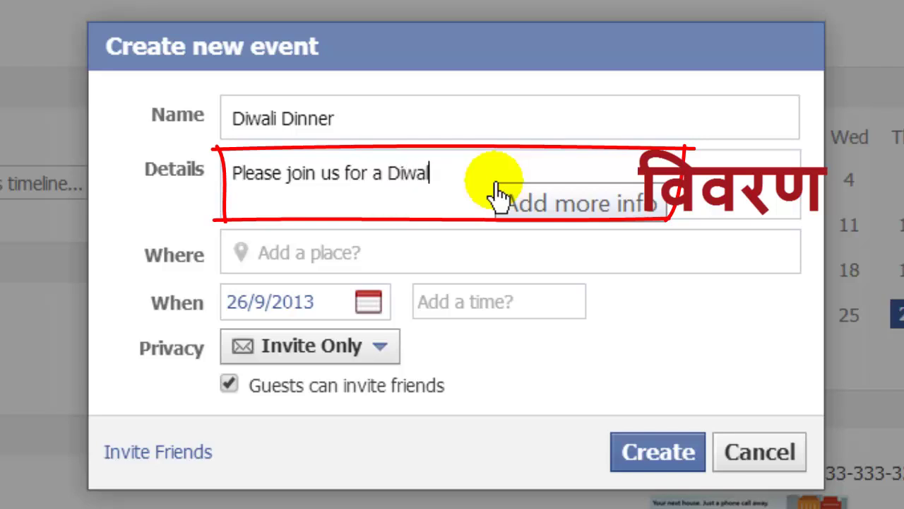
pyautogui.write('i Din')
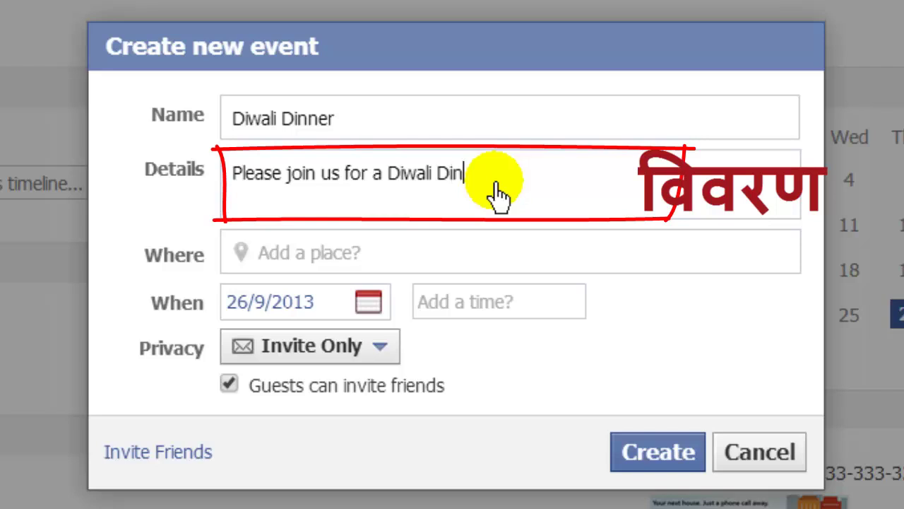
pyautogui.write('ner with ')
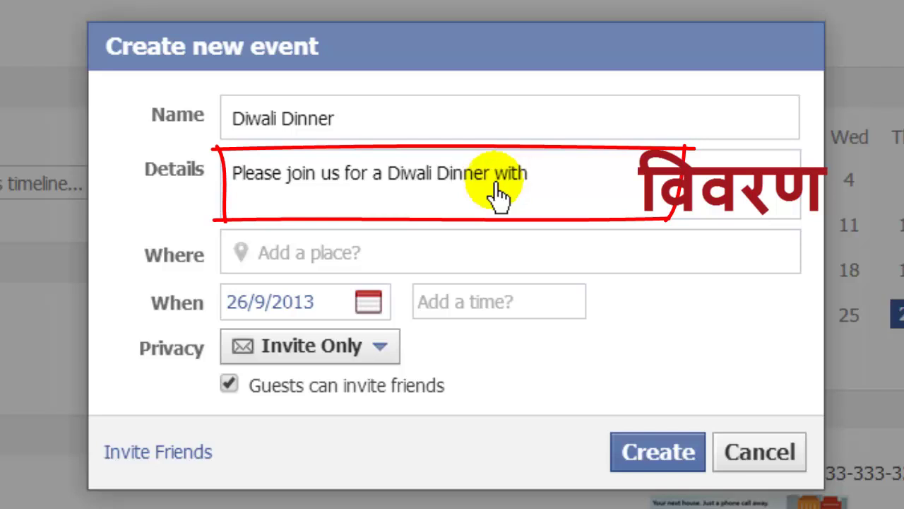
pyautogui.write('your fami')
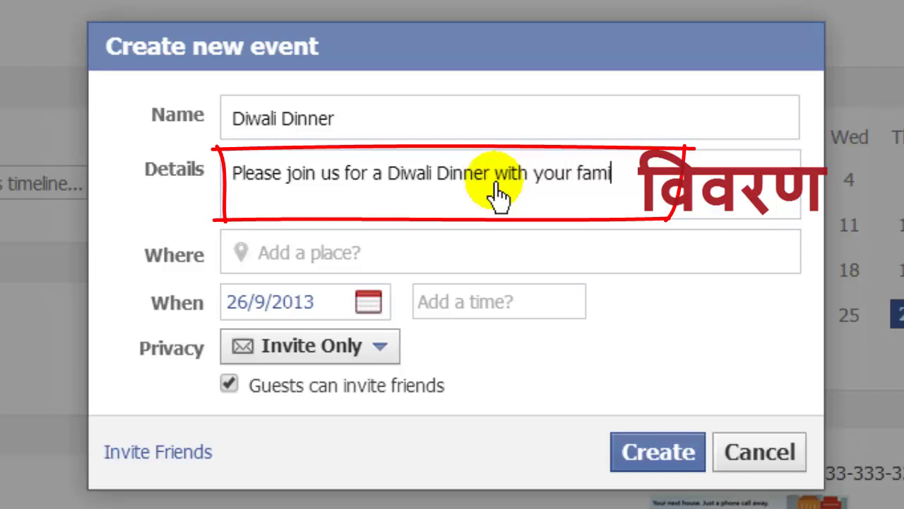
pyautogui.write('ly')
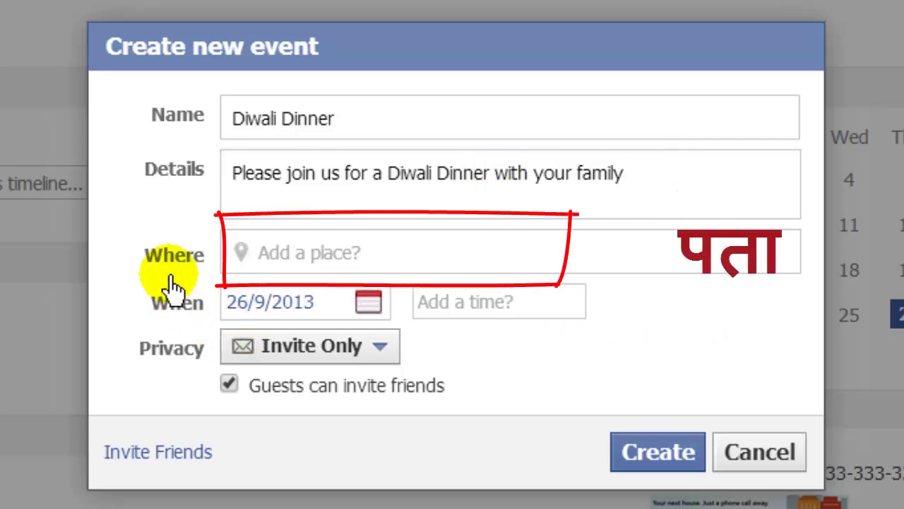
# - Set the event location to the custom text "Our House, New Delhi"
pyautogui.click(289, 262)
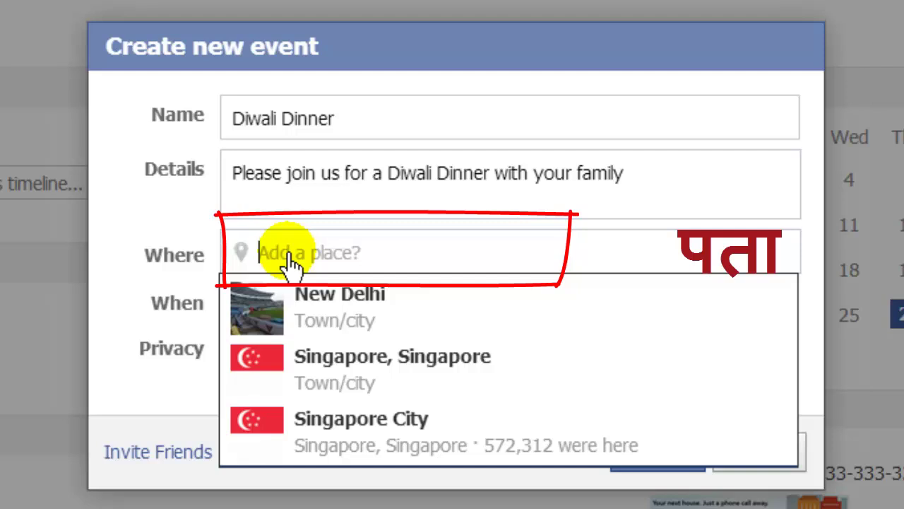
pyautogui.write('Our ')
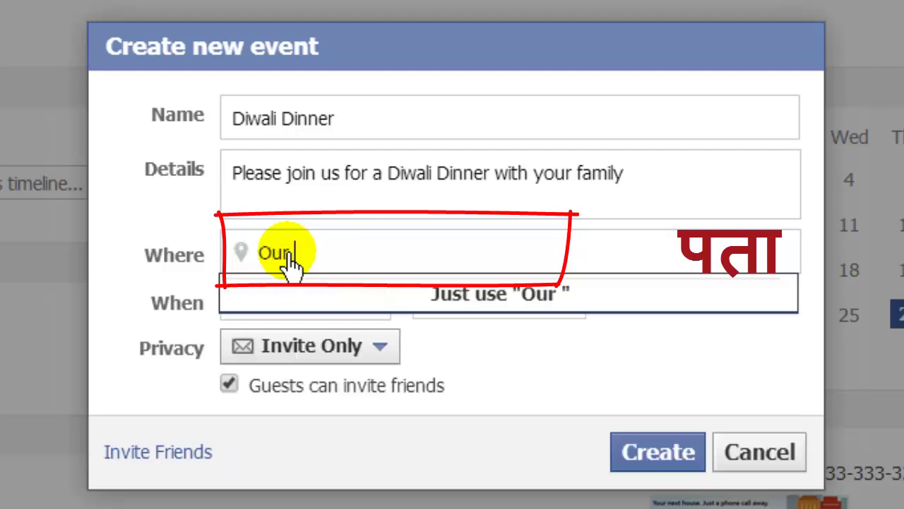
pyautogui.write('House')
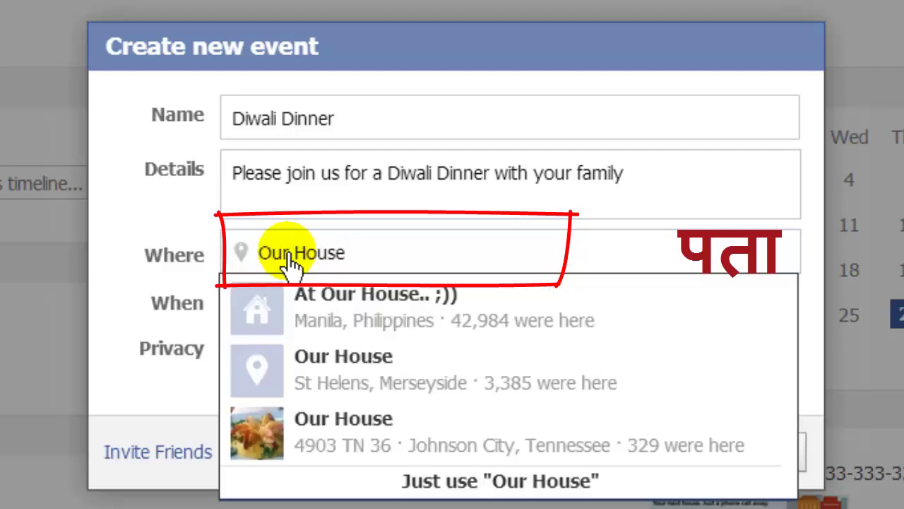
pyautogui.write(', New ')
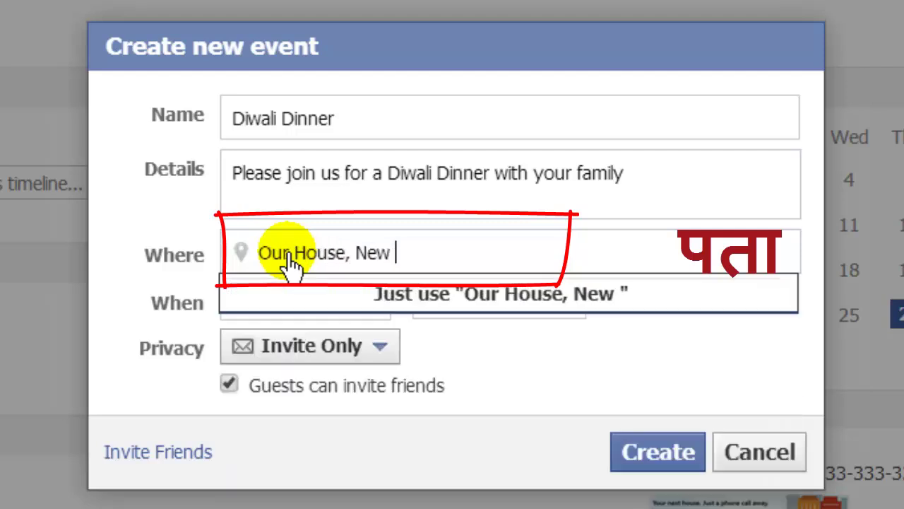
pyautogui.write('Delhi')
pyautogui.click(161, 225)
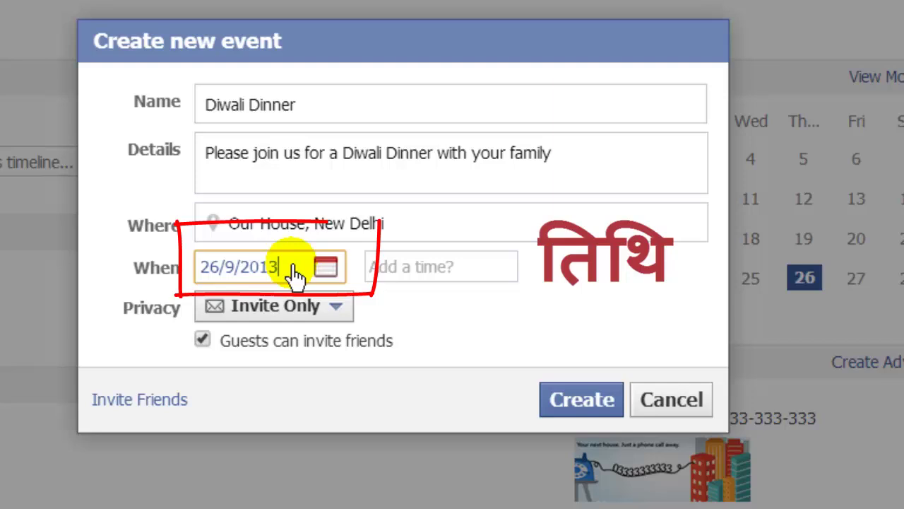
# - Set the event date to 2 November 2013
pyautogui.click(330, 302)
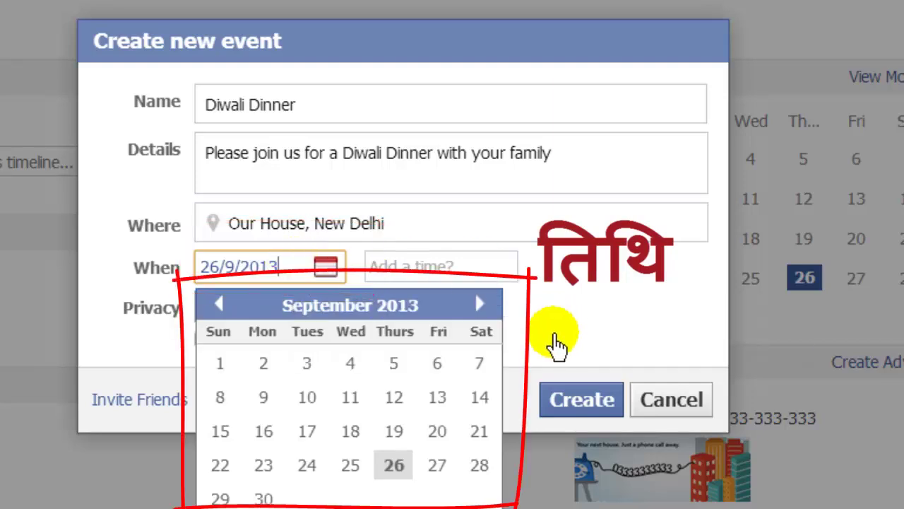
pyautogui.click(480, 305)
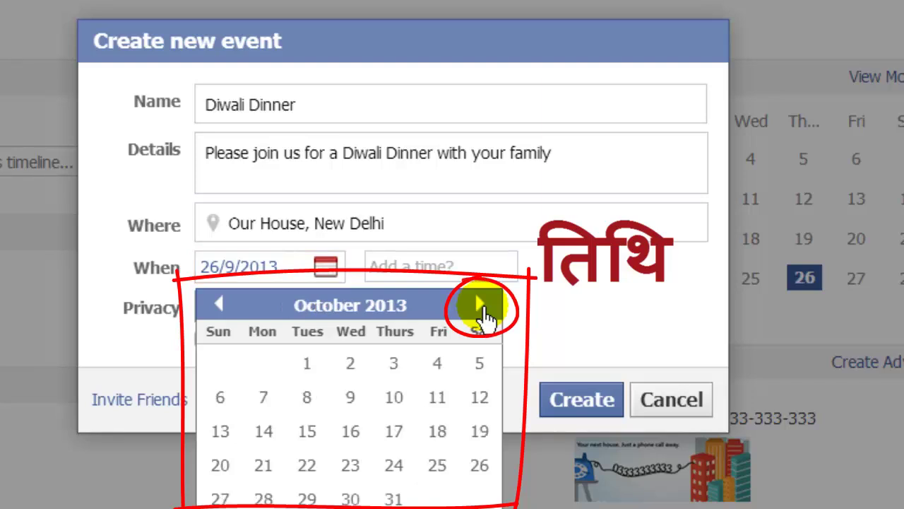
pyautogui.click(480, 305)
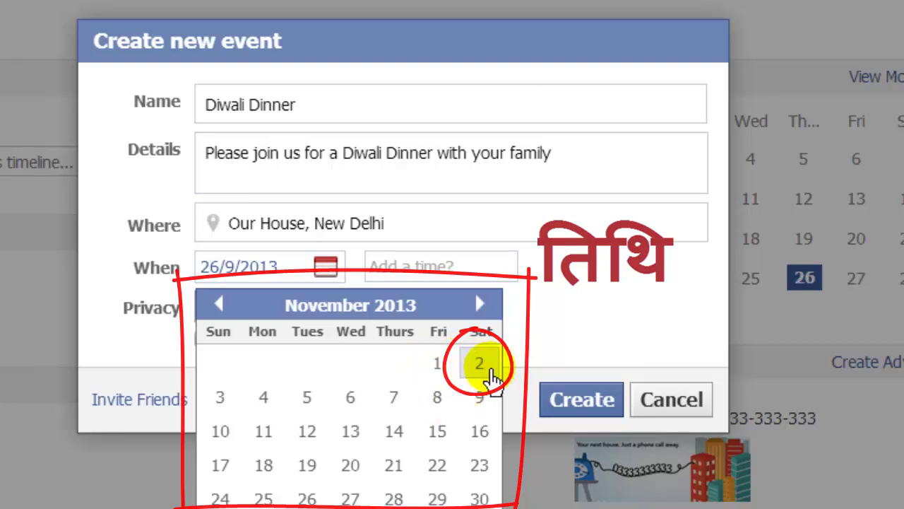
pyautogui.click(480, 364)
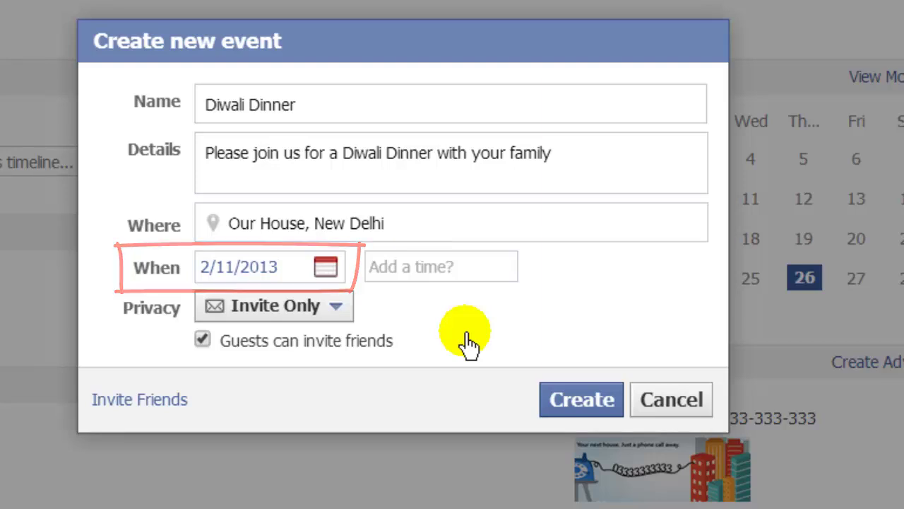
# - Set the event's start time to 20:00
pyautogui.click(451, 271)
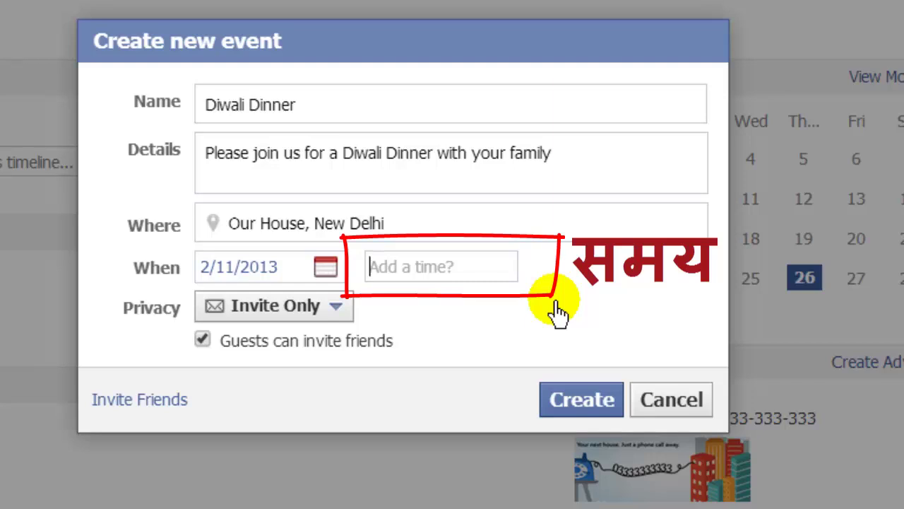
pyautogui.write('20')
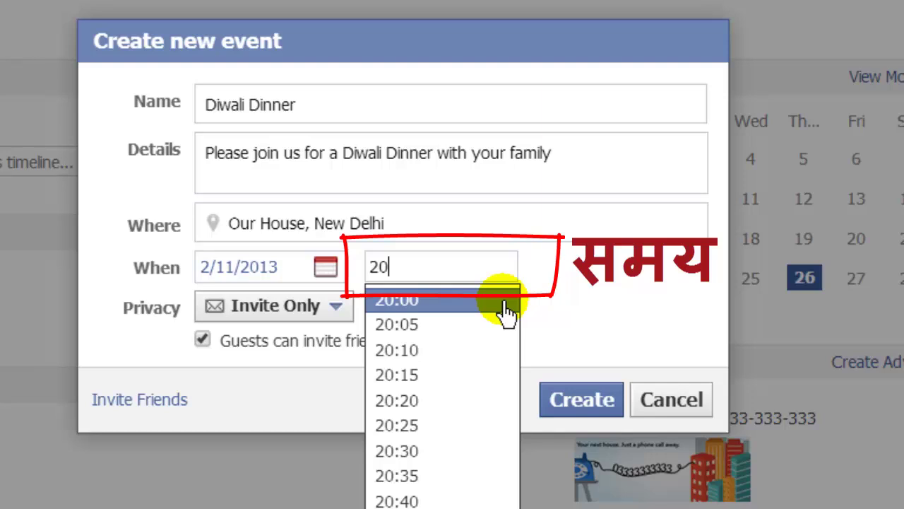
pyautogui.click(452, 304)
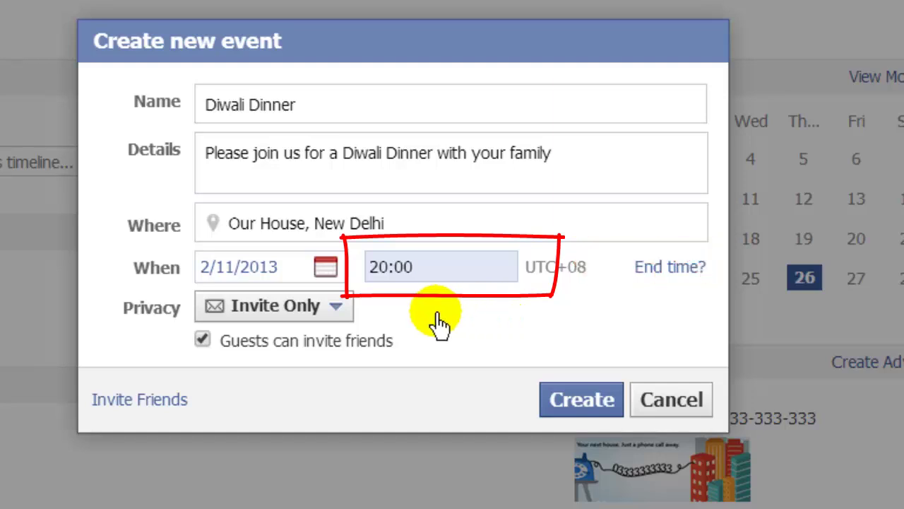
# - Add an end time of 23:30 to the event and choose Invite Only as its privacy setting
pyautogui.click(668, 271)
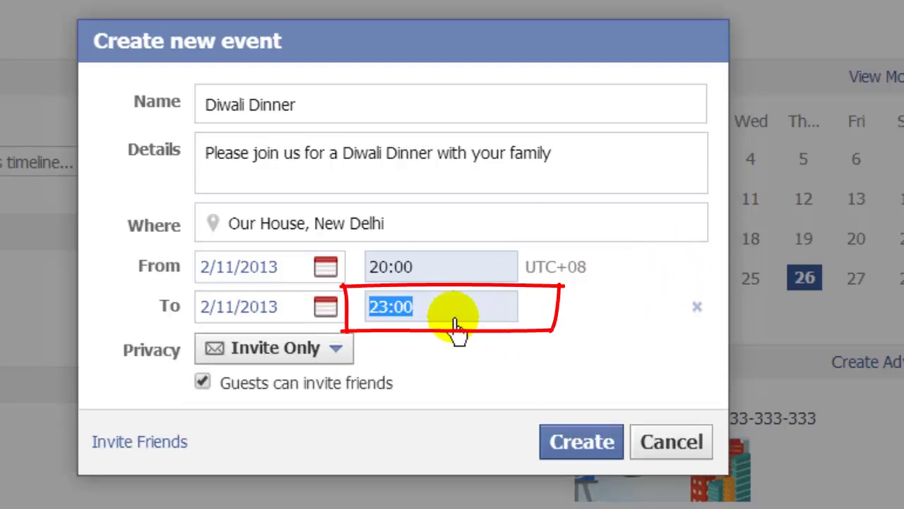
pyautogui.click(384, 315)
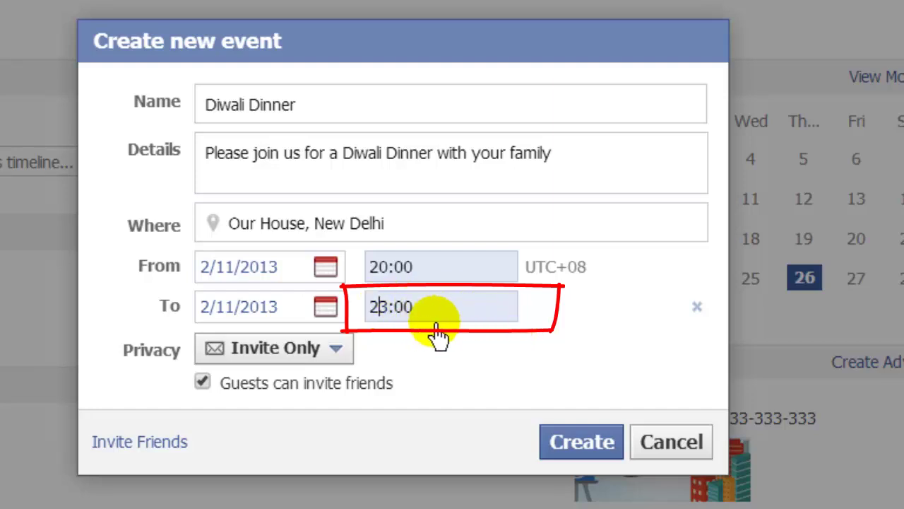
pyautogui.doubleClick(417, 327)
pyautogui.click(417, 322)
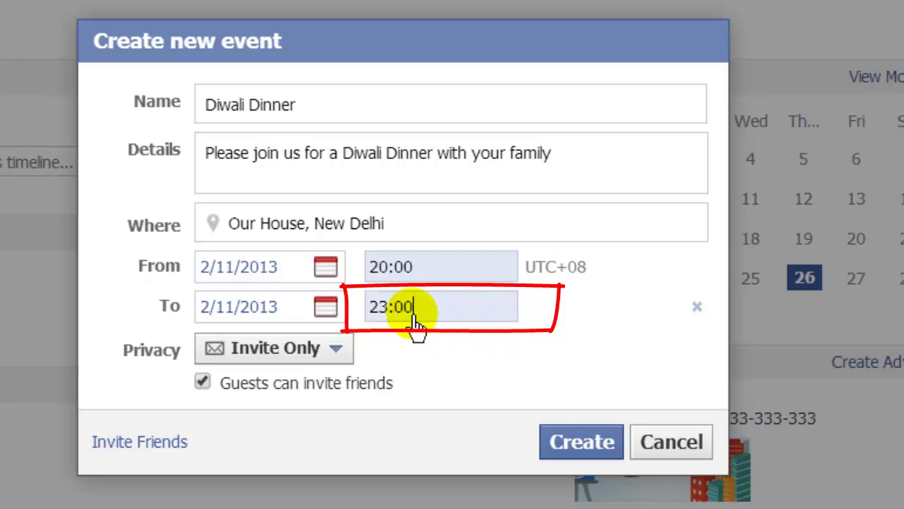
pyautogui.press('BackSpace')
pyautogui.press('BackSpace')
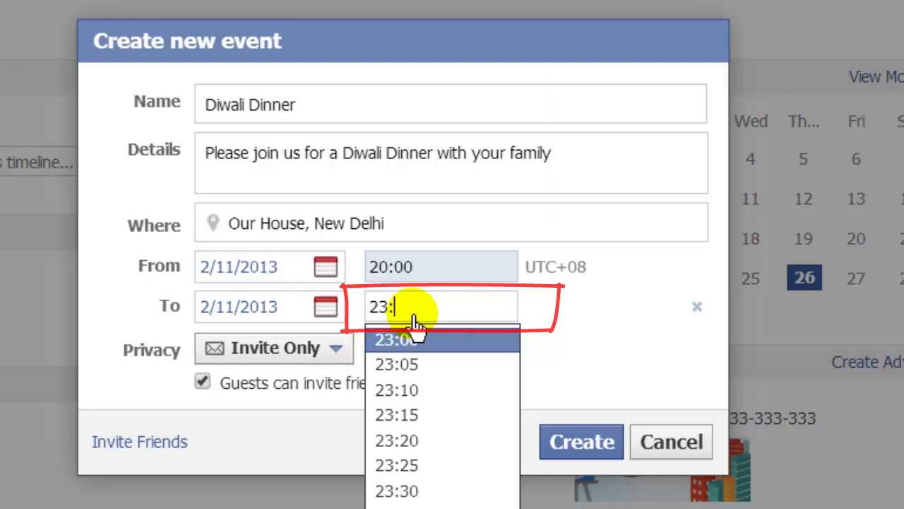
pyautogui.write('30')
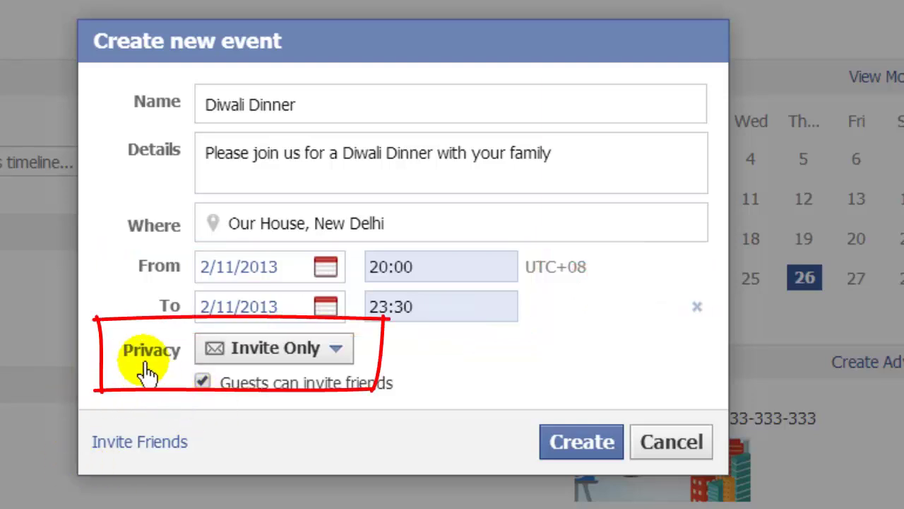
pyautogui.click(341, 358)
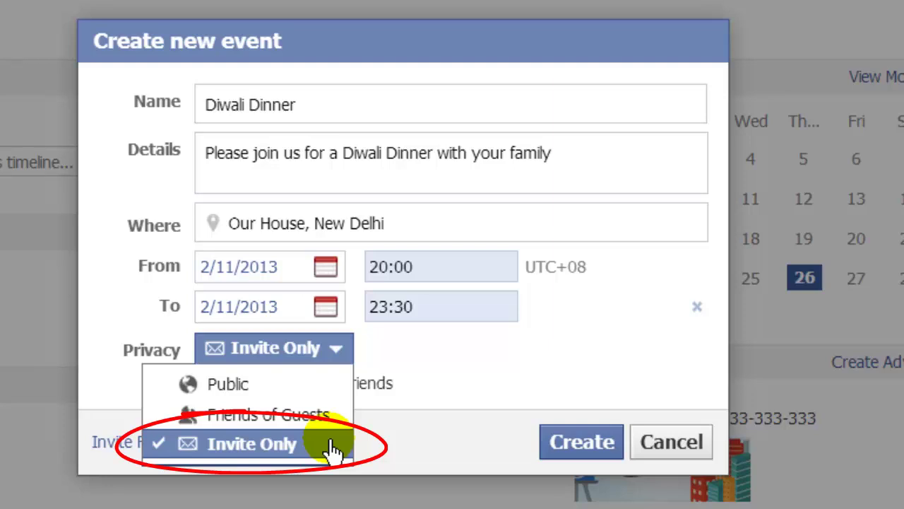
pyautogui.click(289, 449)
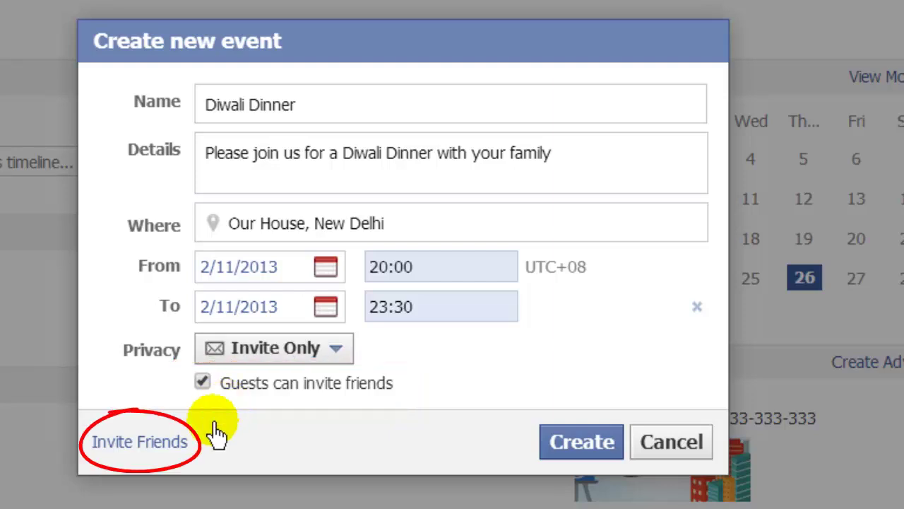
# - Find a friend by name in the event's invitation list, select that friend as a guest and save the selection
pyautogui.click(160, 446)
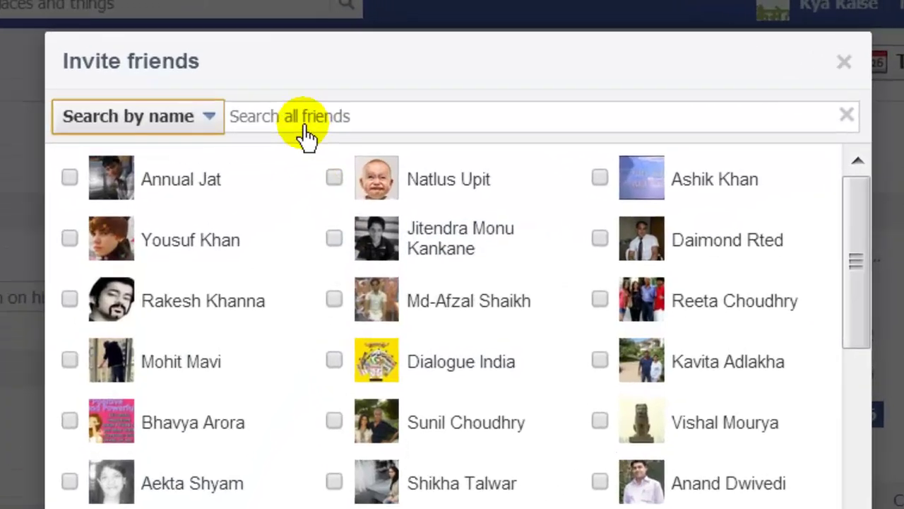
pyautogui.click(377, 70)
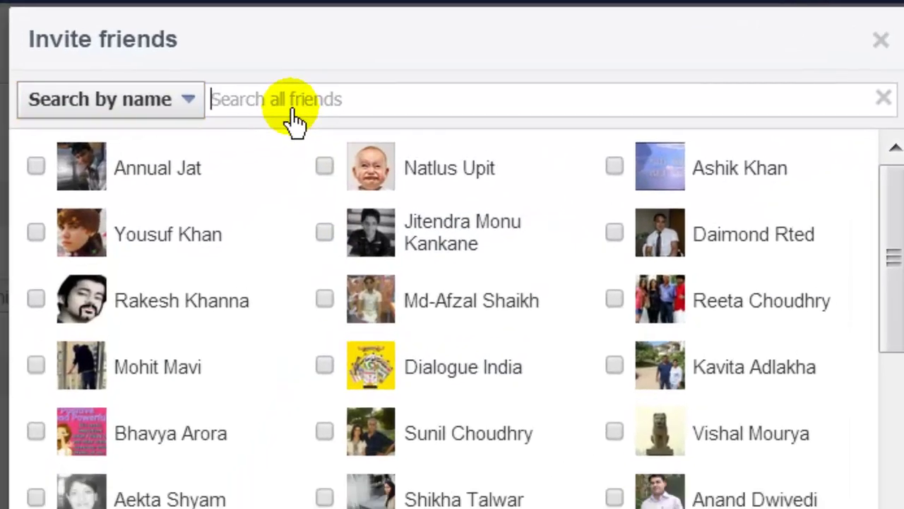
pyautogui.write('aso')
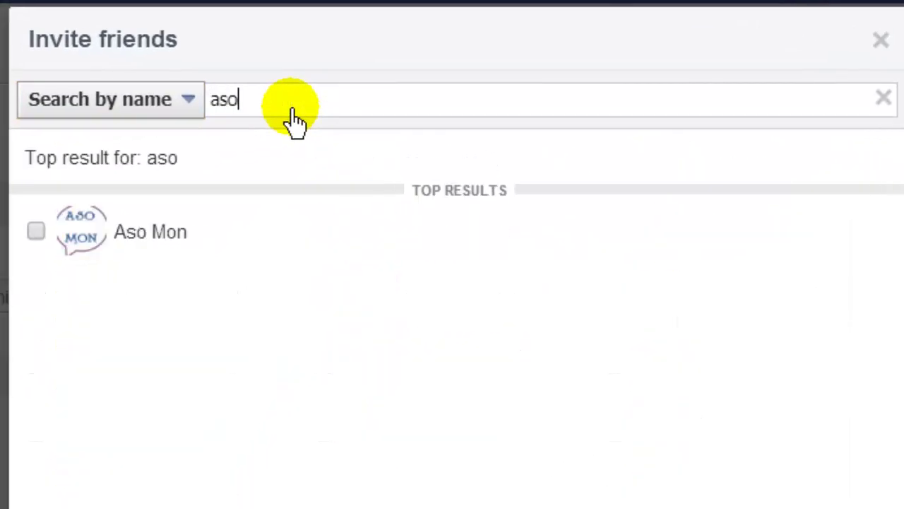
pyautogui.click(41, 232)
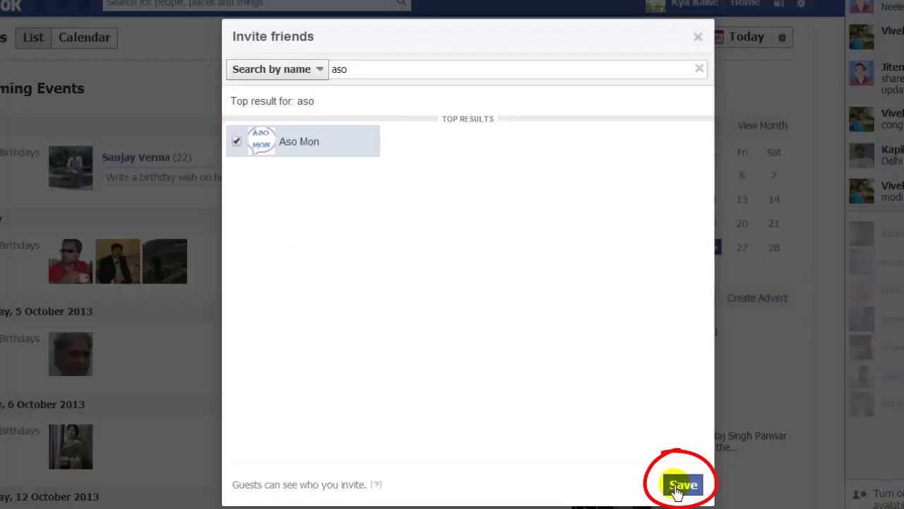
pyautogui.click(676, 487)
# - Search the event's invitation list for a second friend by name, select that friend and save the selection
pyautogui.click(334, 345)
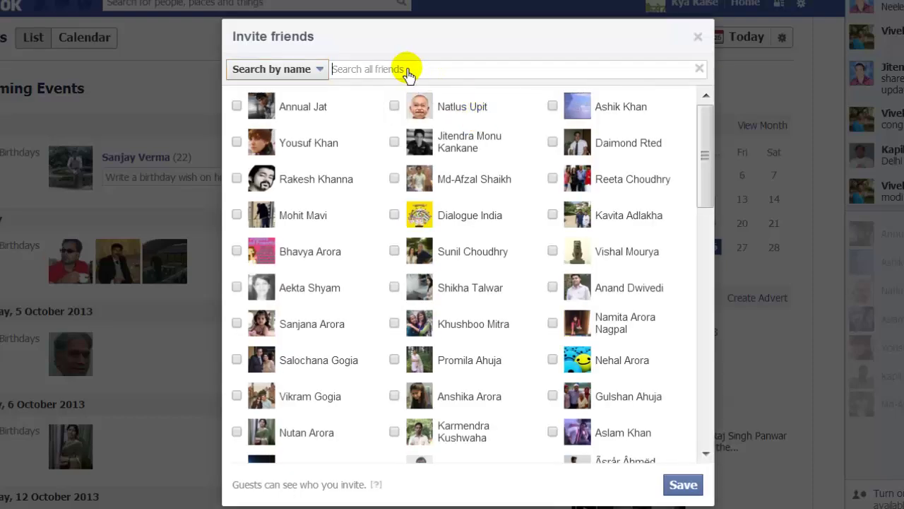
pyautogui.click(408, 70)
pyautogui.write('aekta')
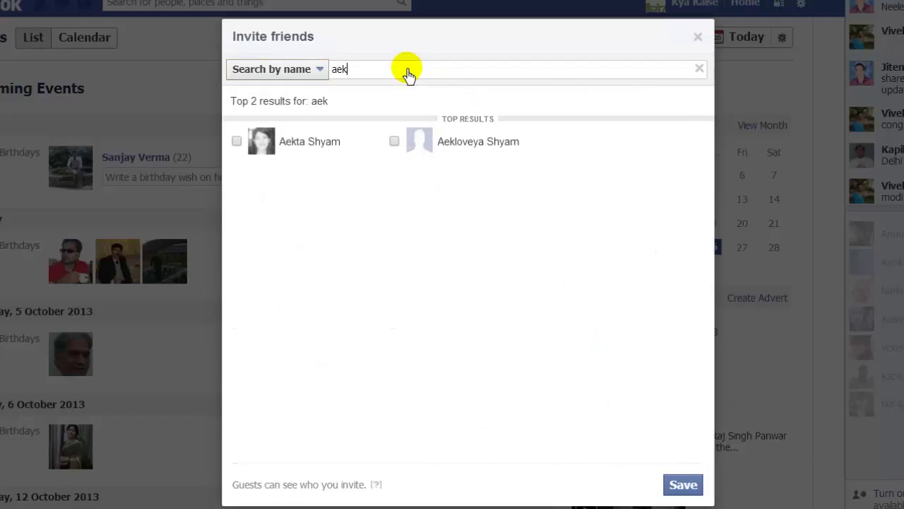
pyautogui.click(327, 146)
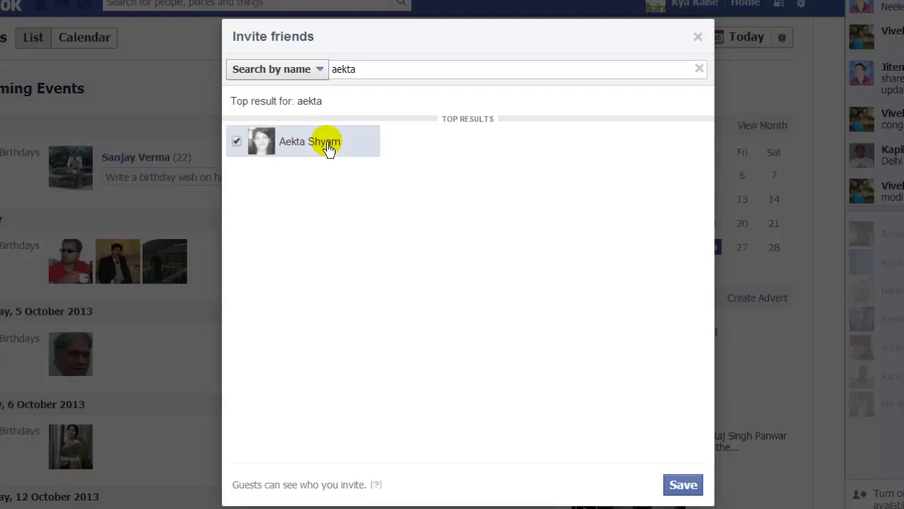
pyautogui.click(689, 487)
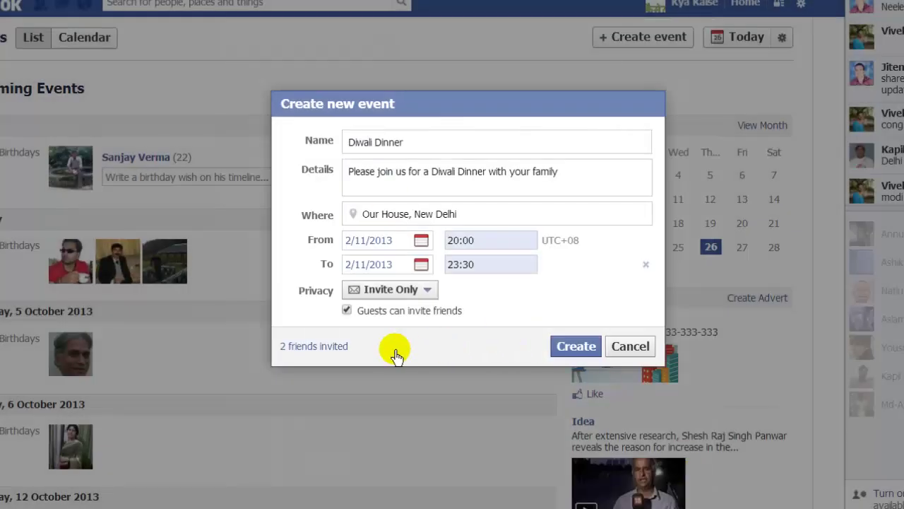
# - Find and select a third friend by name in the invitation list, save the selection and create the event
pyautogui.click(332, 351)
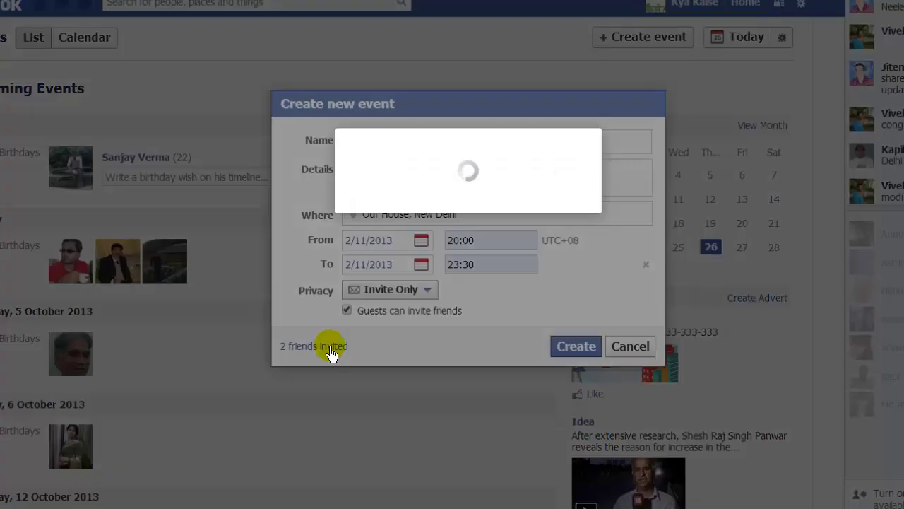
pyautogui.click(398, 74)
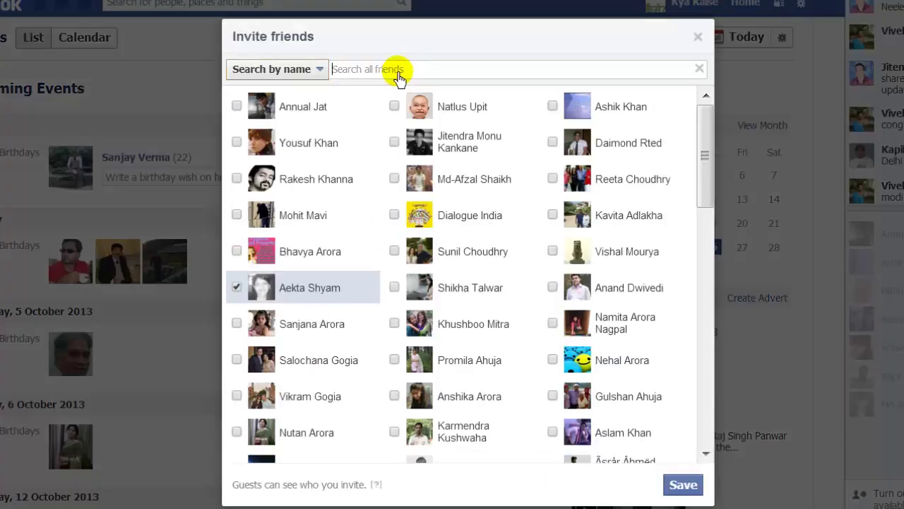
pyautogui.write('vikas')
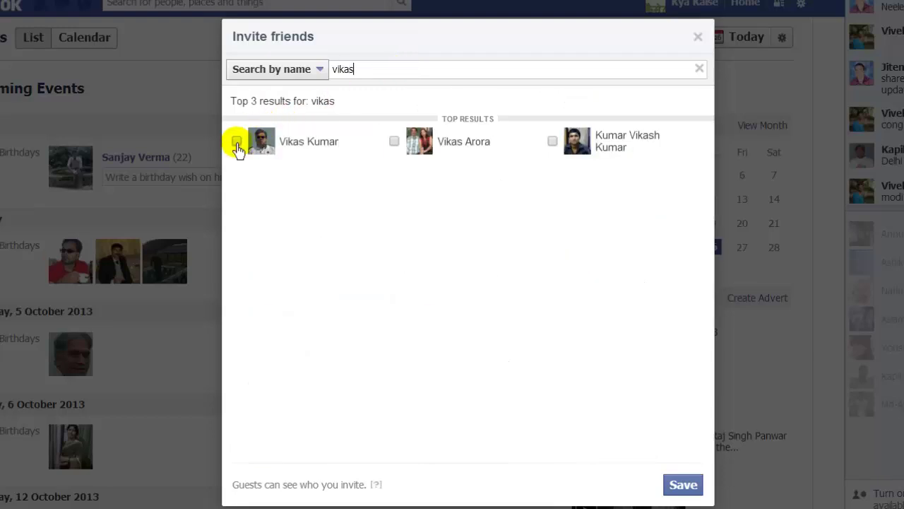
pyautogui.click(237, 141)
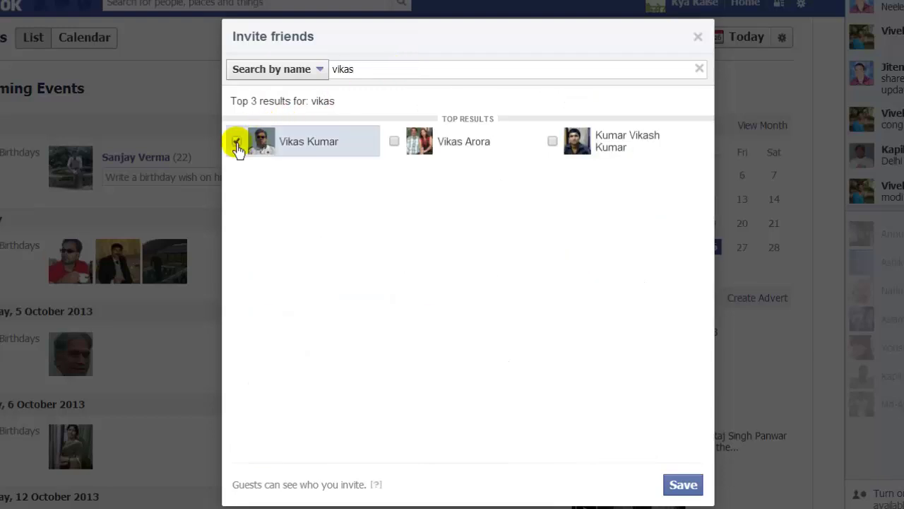
pyautogui.click(682, 486)
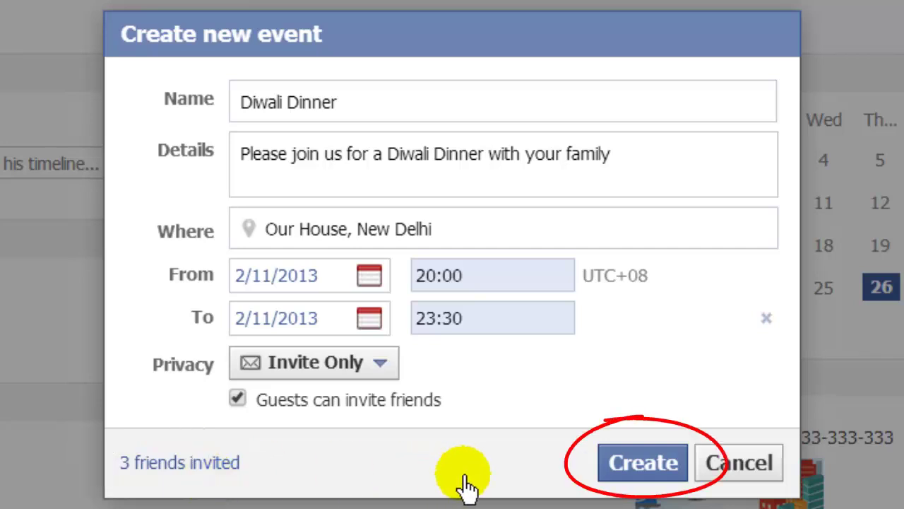
pyautogui.click(668, 477)
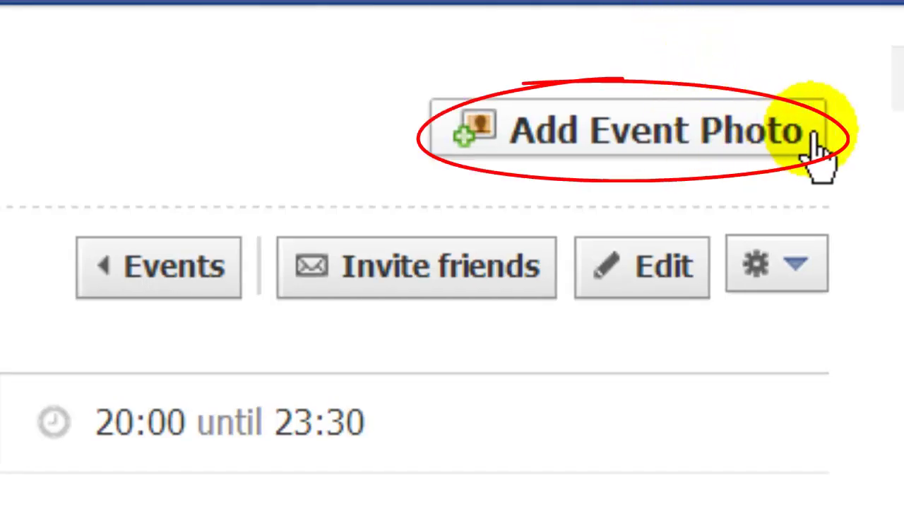
# - Upload Rangoli_1 from the Diwali 2012 folder as the event photo, shift it slightly downward and save the changes
pyautogui.click(781, 138)
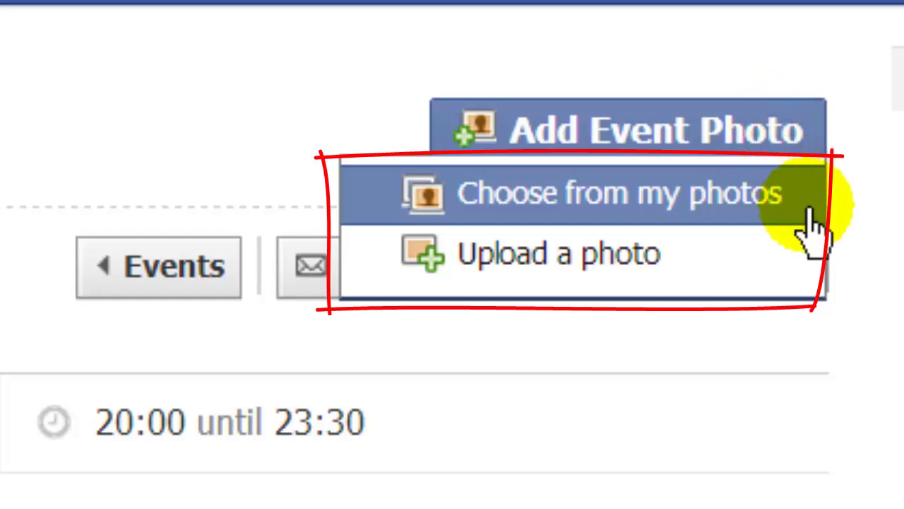
pyautogui.click(664, 261)
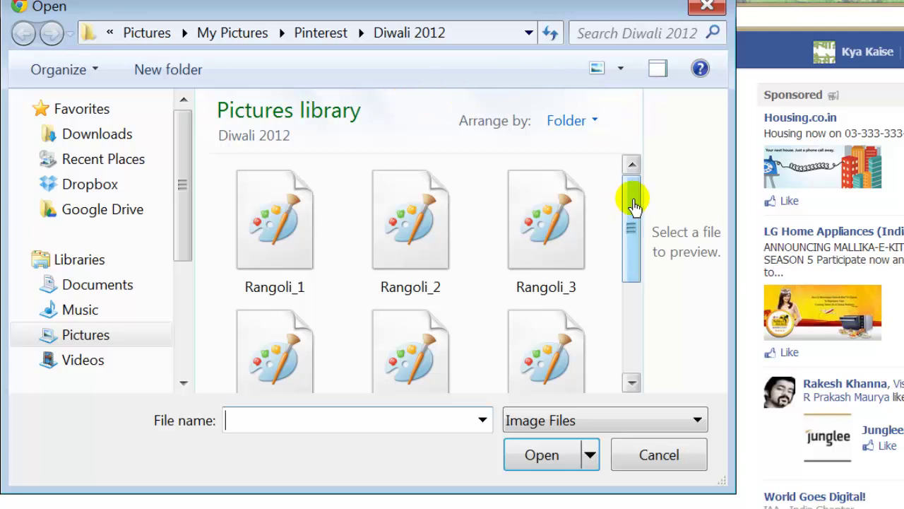
pyautogui.doubleClick(293, 224)
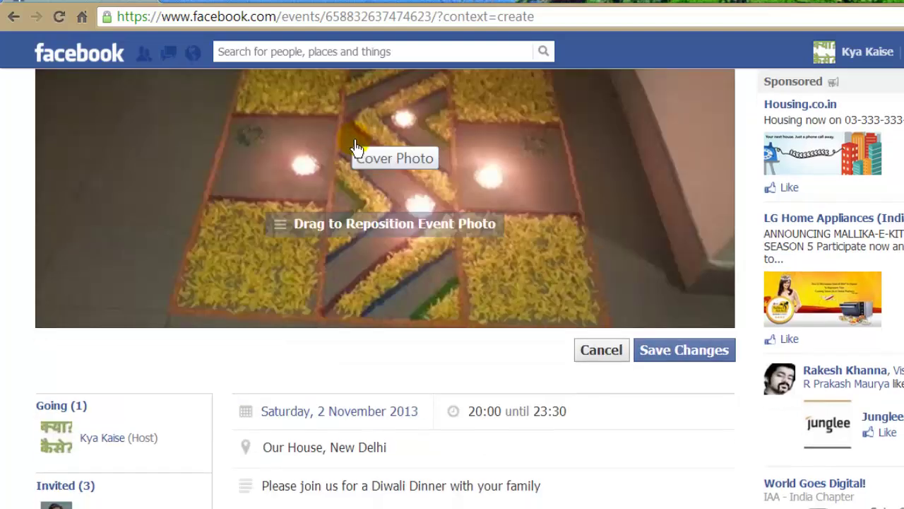
pyautogui.moveTo(607, 167)
pyautogui.mouseDown()
pyautogui.moveTo(604, 190)
pyautogui.moveTo(605, 173)
pyautogui.mouseUp()
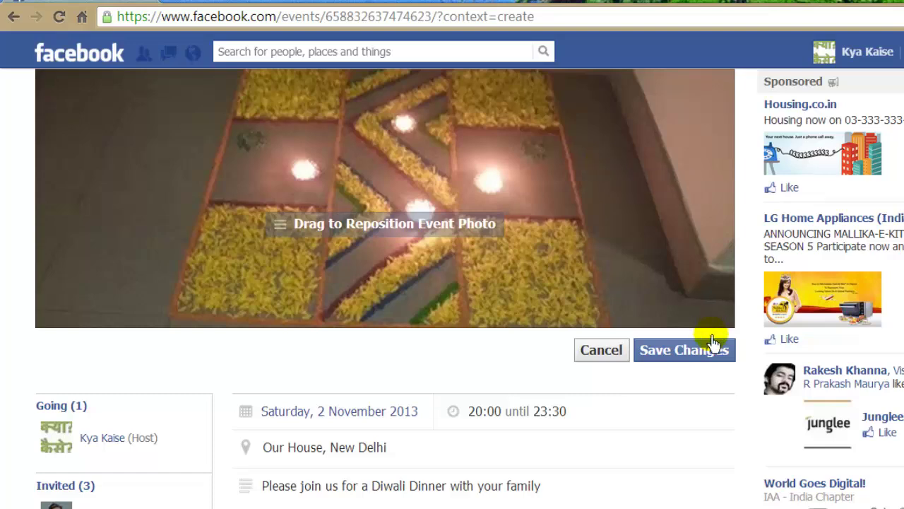
pyautogui.click(692, 353)
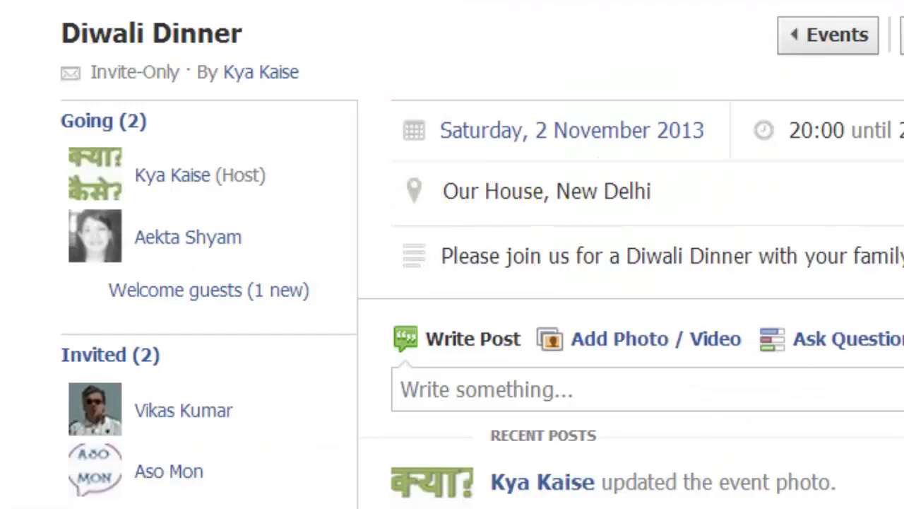
pyautogui.scroll(-1, 452, 255)
pyautogui.scroll(1, 452, 254)
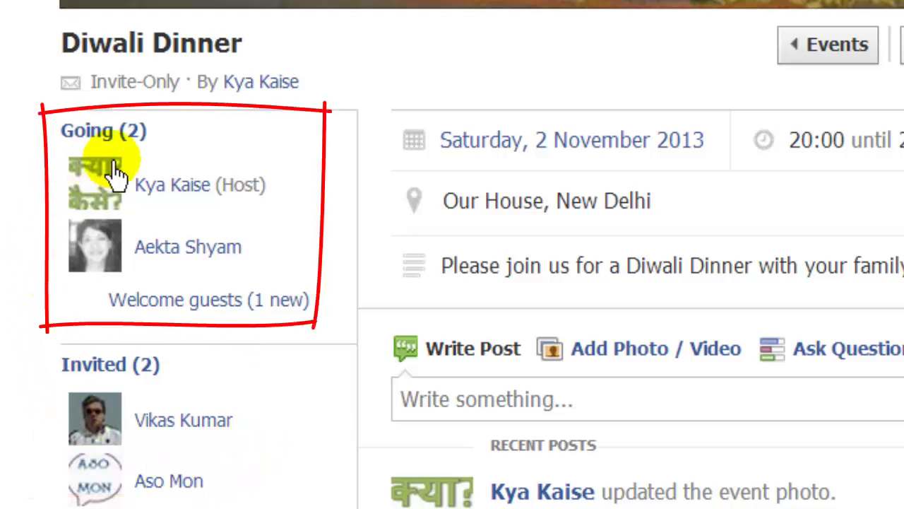
pyautogui.moveTo(210, 170)
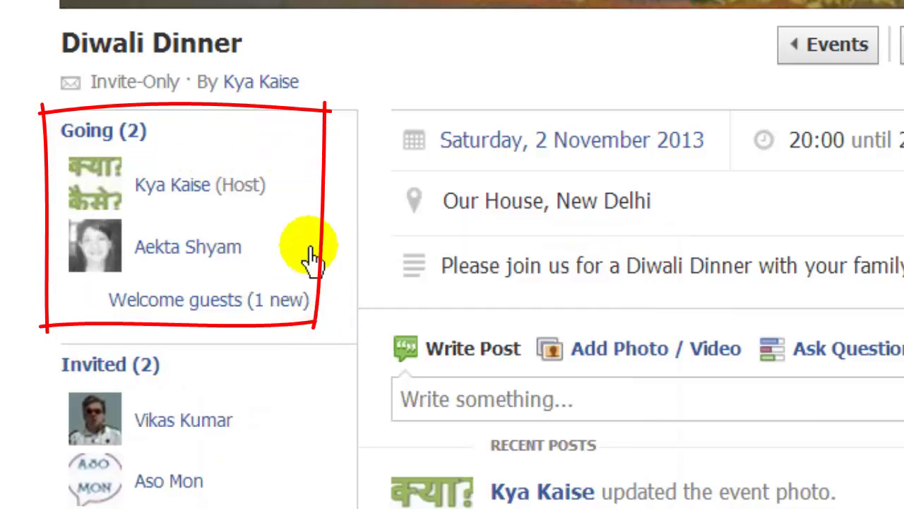